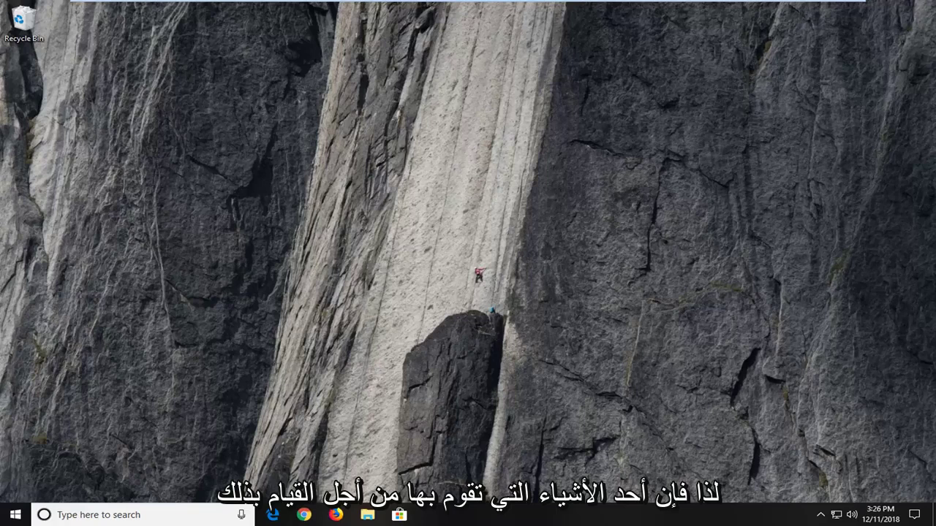
Step: Search 'system' from Start to check the System type: 32-bit OS on an x64 processor
{"action": "left_click", "coordinate": [8, 516]}
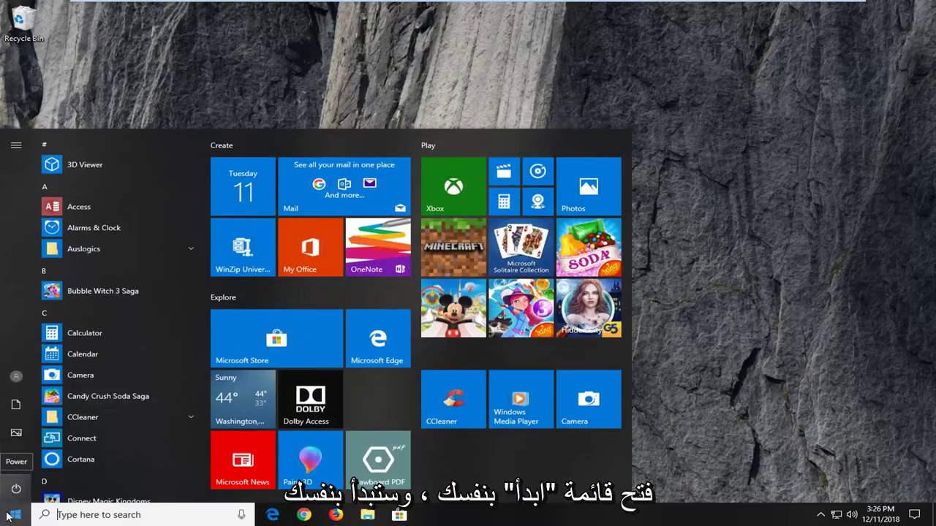
{"action": "type", "text": "system"}
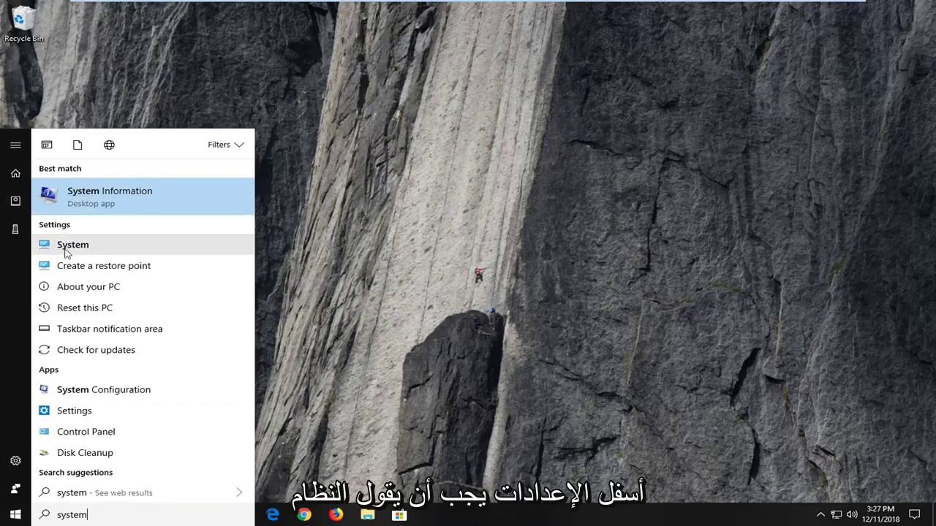
{"action": "left_click", "coordinate": [74, 247]}
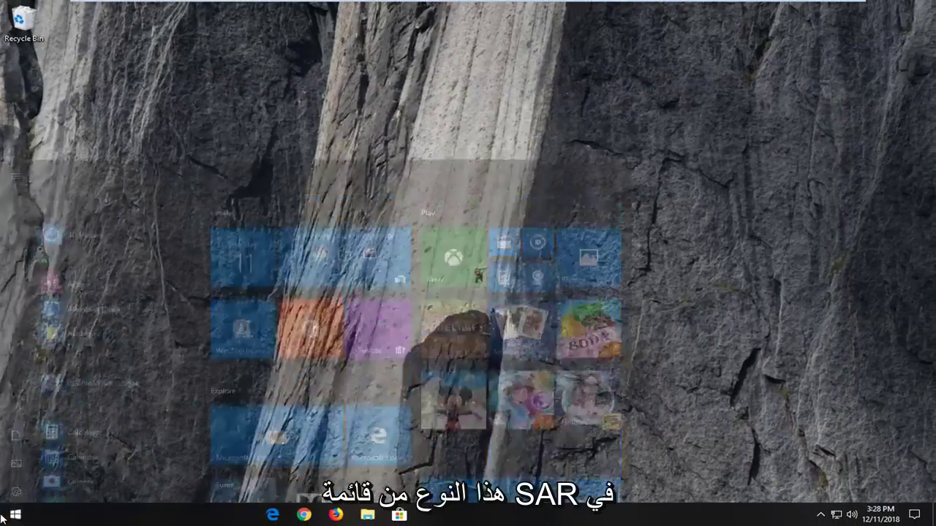
Step: Start the Windows Update troubleshooter from Troubleshoot settings, cancel it, and close Settings
{"action": "type", "text": "troubleshoot"}
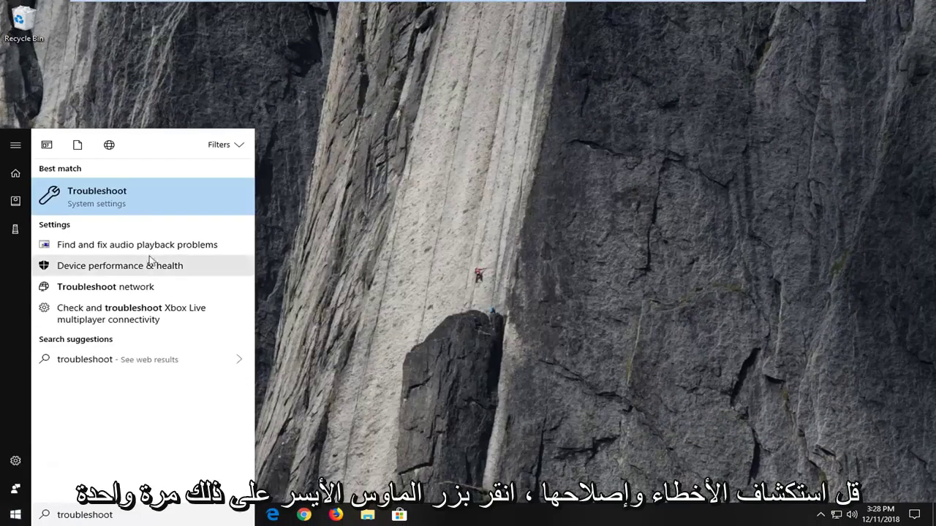
{"action": "left_click", "coordinate": [117, 196]}
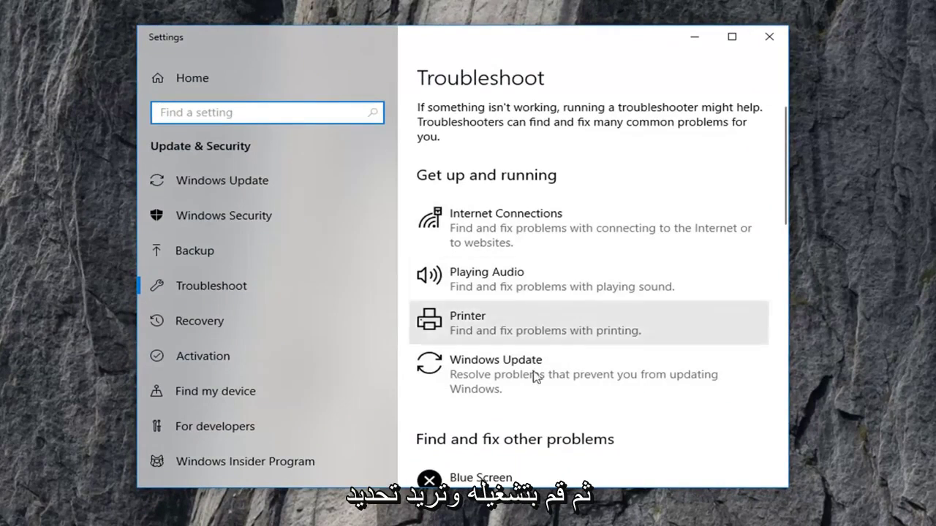
{"action": "left_click", "coordinate": [502, 380]}
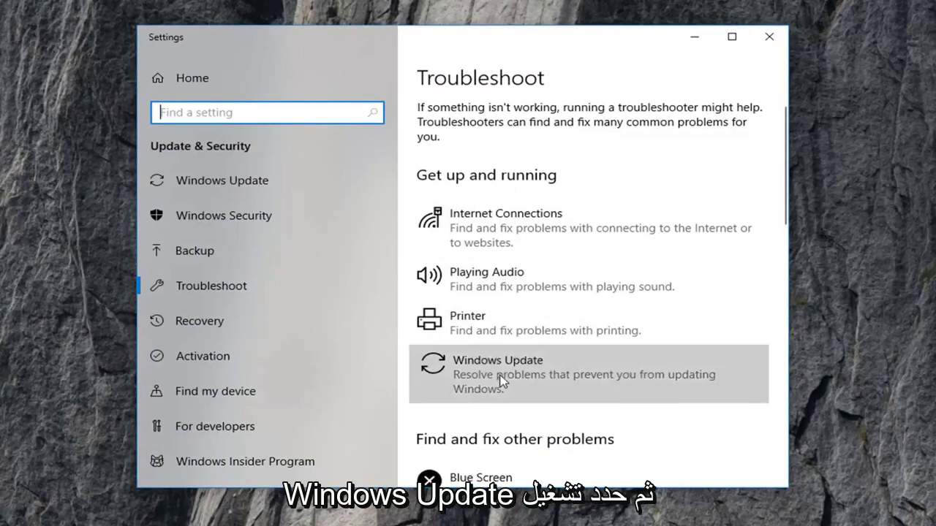
{"action": "left_click", "coordinate": [687, 432]}
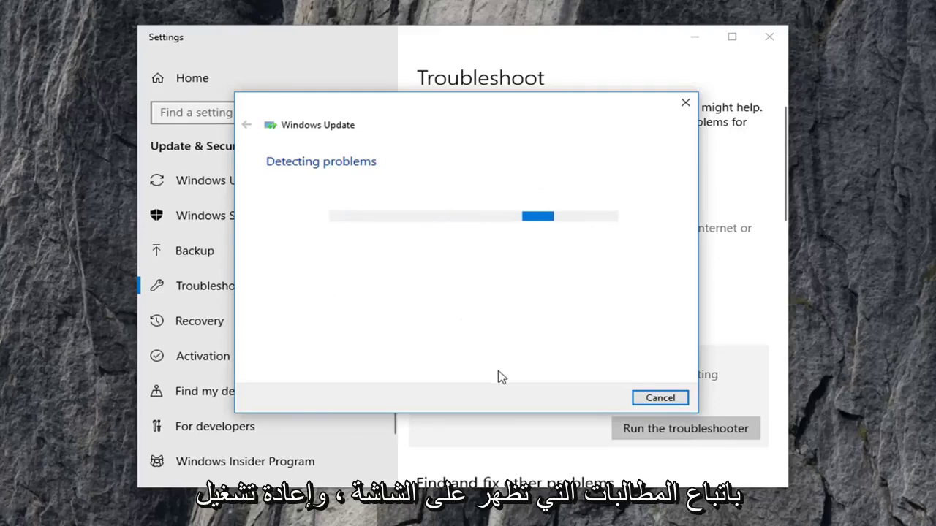
{"action": "left_click", "coordinate": [658, 398]}
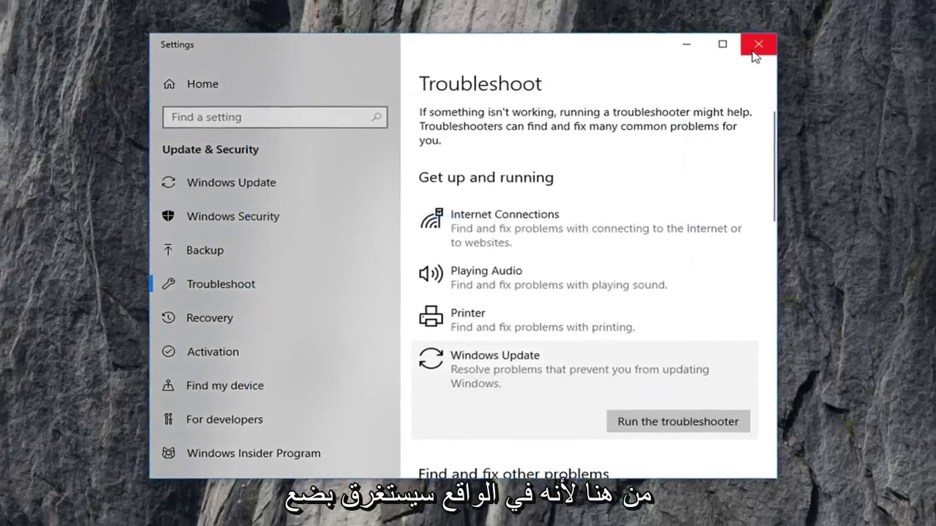
{"action": "left_click", "coordinate": [762, 47]}
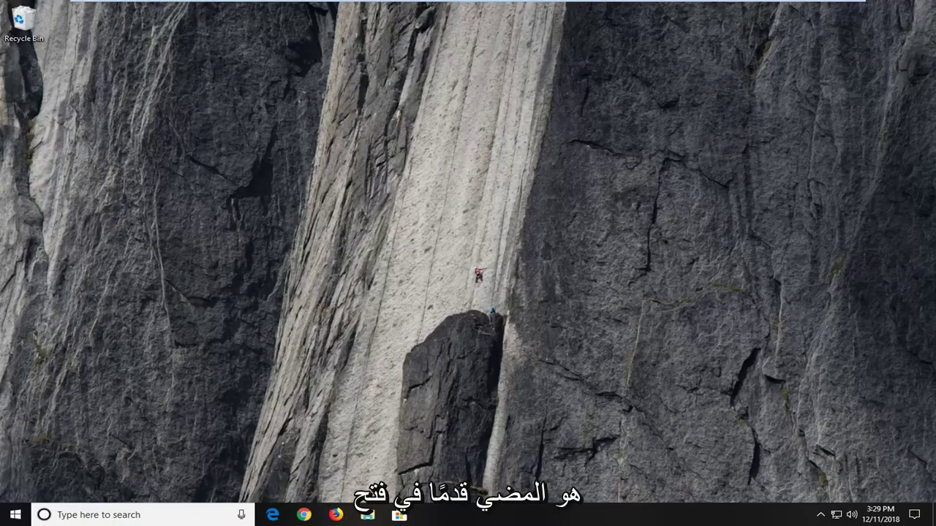
Step: Launch Command Prompt (cmd) as administrator, approving the UAC prompt
{"action": "left_click", "coordinate": [11, 516]}
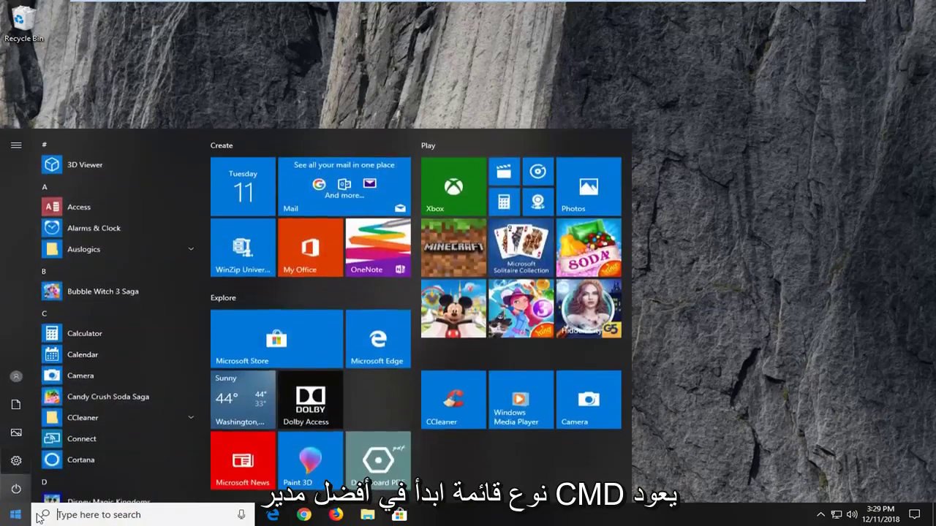
{"action": "type", "text": "cmd"}
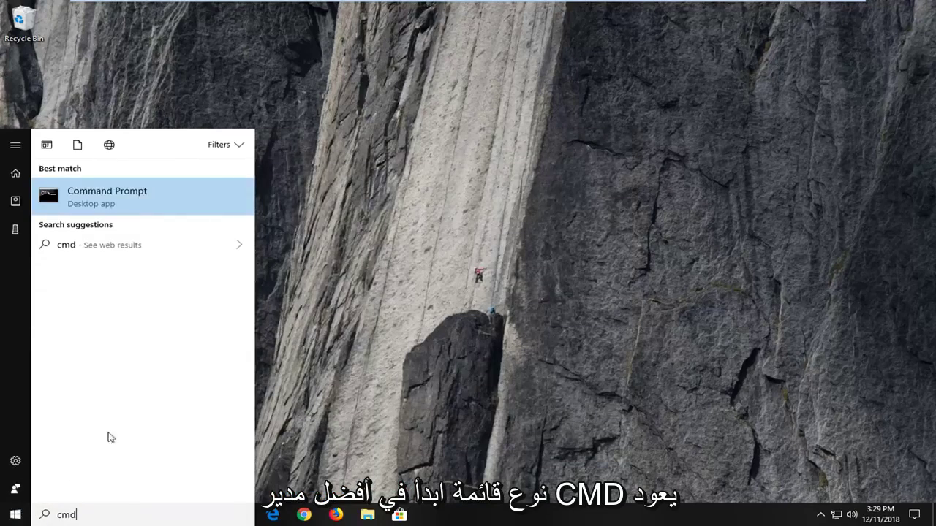
{"action": "right_click", "coordinate": [118, 203]}
{"action": "left_click", "coordinate": [146, 211]}
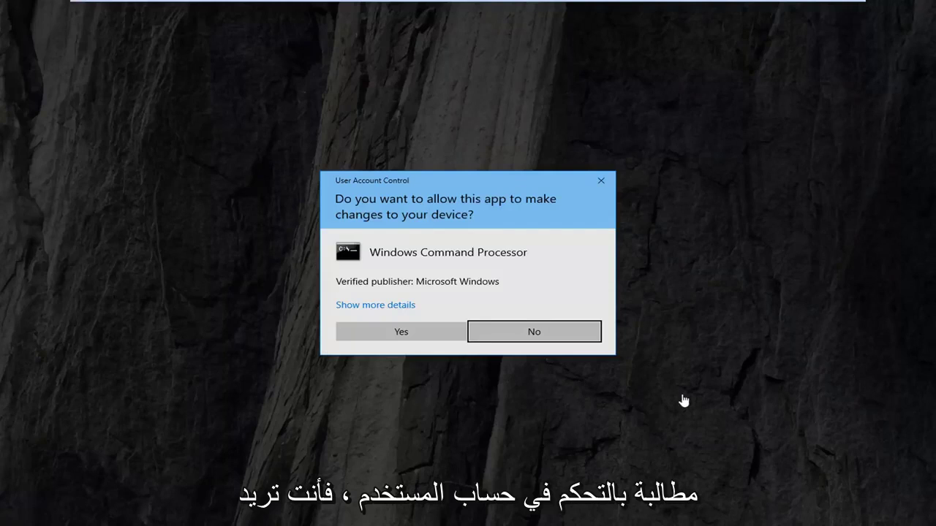
{"action": "left_click", "coordinate": [395, 334]}
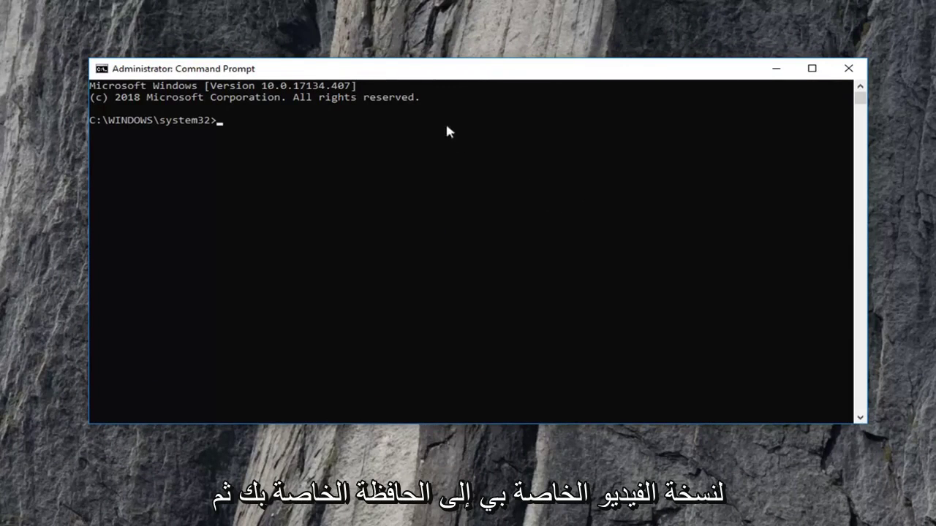
Step: Paste and run the DISM RestoreHealth command with a LimitAccess source, which returns Error: 87
{"action": "right_click", "coordinate": [485, 76]}
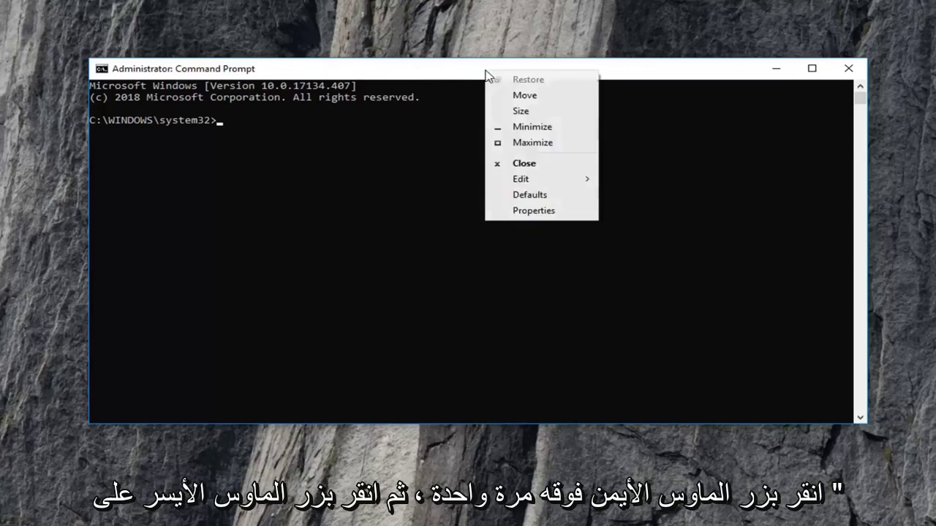
{"action": "left_click", "coordinate": [517, 182]}
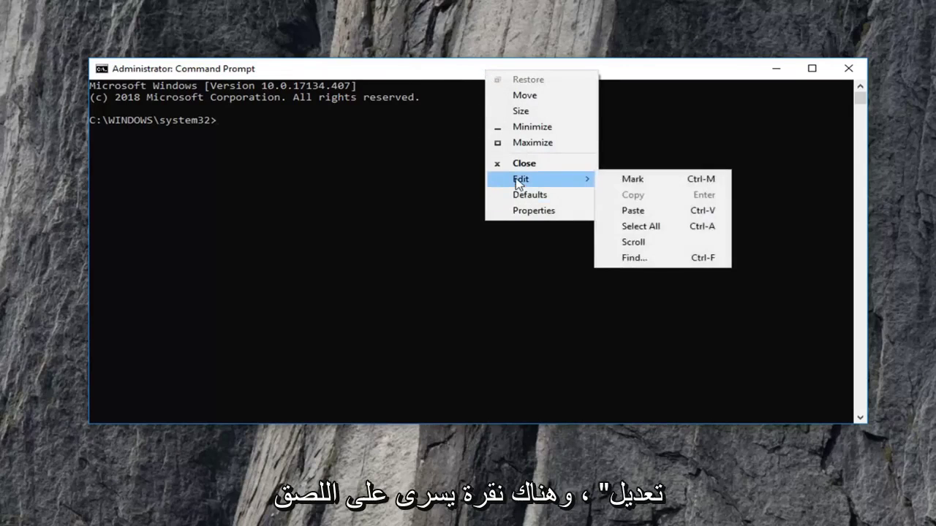
{"action": "left_click", "coordinate": [647, 212]}
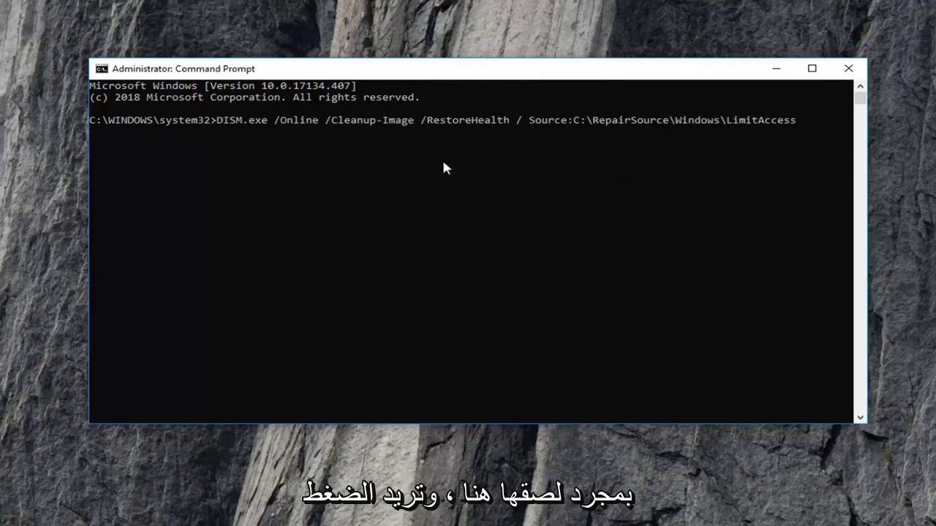
{"action": "key", "text": "Return"}
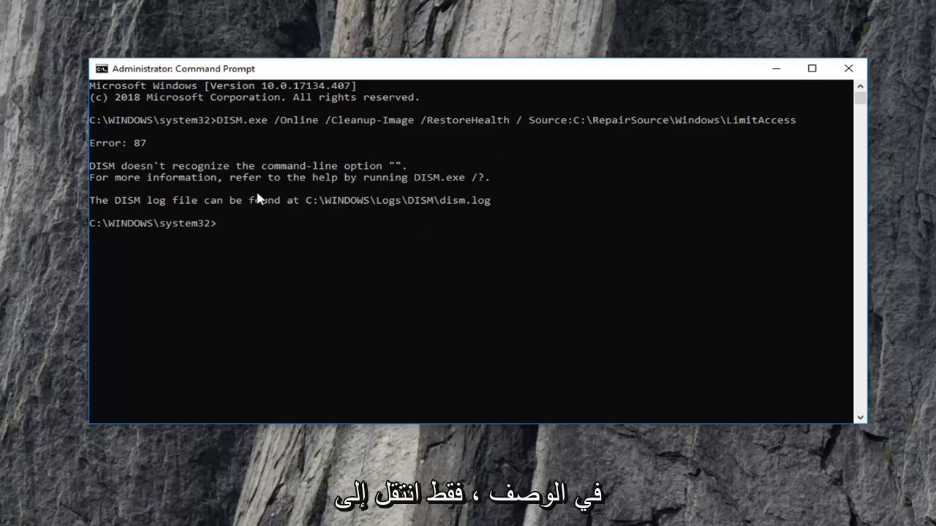
Step: Paste and run sfc /scannow at the administrator prompt
{"action": "right_click", "coordinate": [453, 71]}
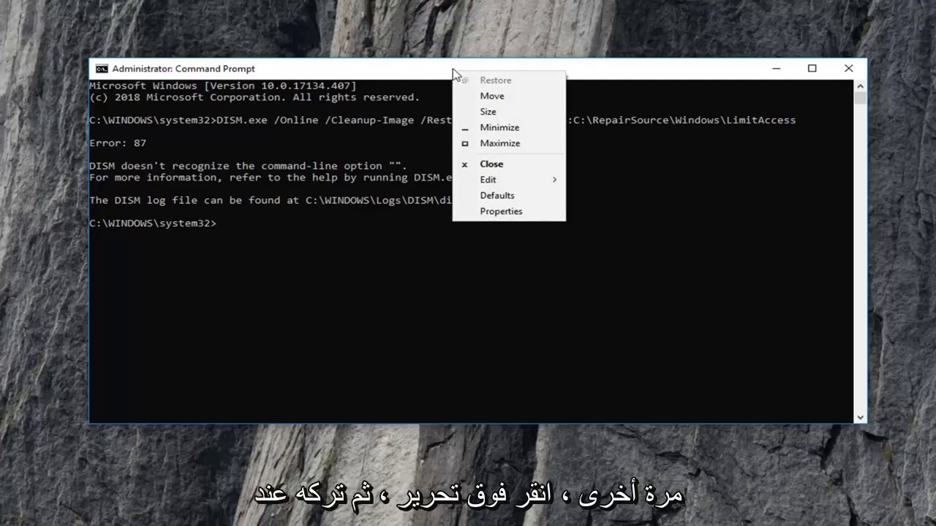
{"action": "left_click", "coordinate": [486, 183]}
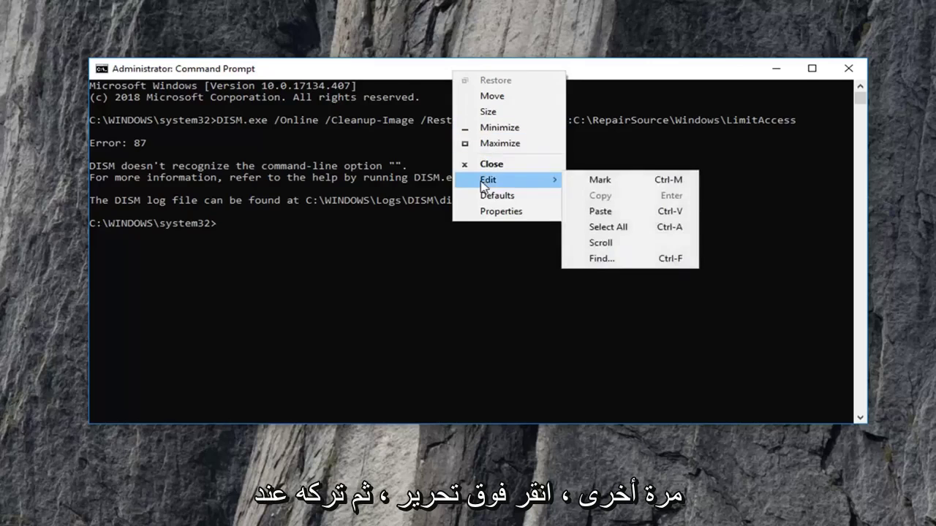
{"action": "left_click", "coordinate": [607, 211]}
{"action": "key", "text": "Return"}
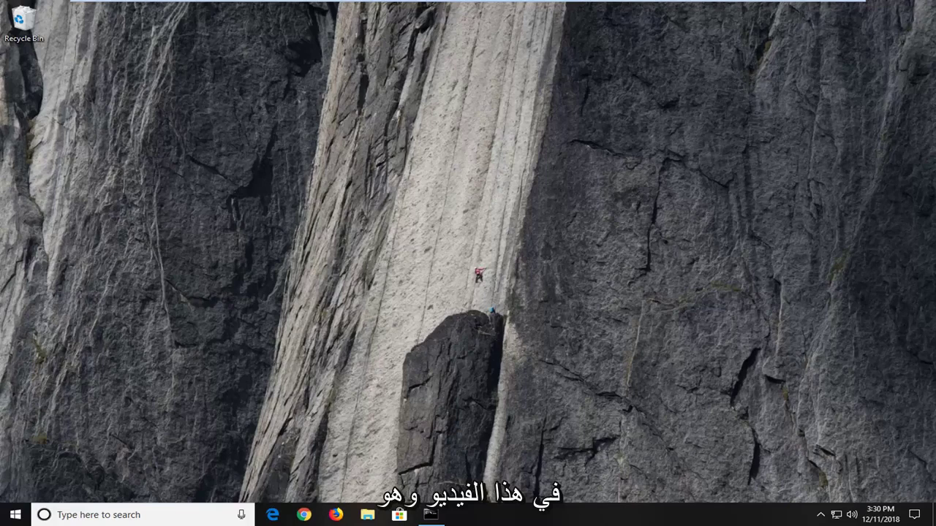
Step: Search 'region' from Start and open Region & language settings, showing United States
{"action": "left_click", "coordinate": [12, 516]}
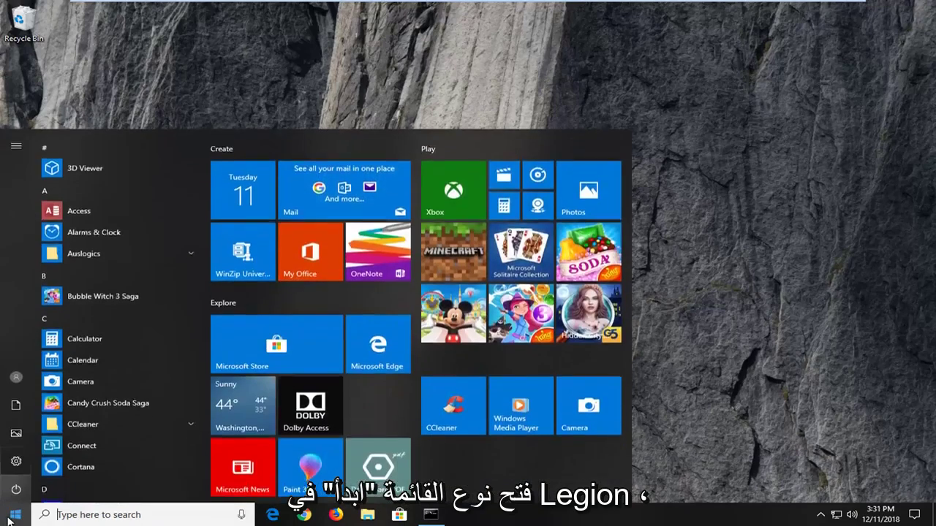
{"action": "type", "text": "region"}
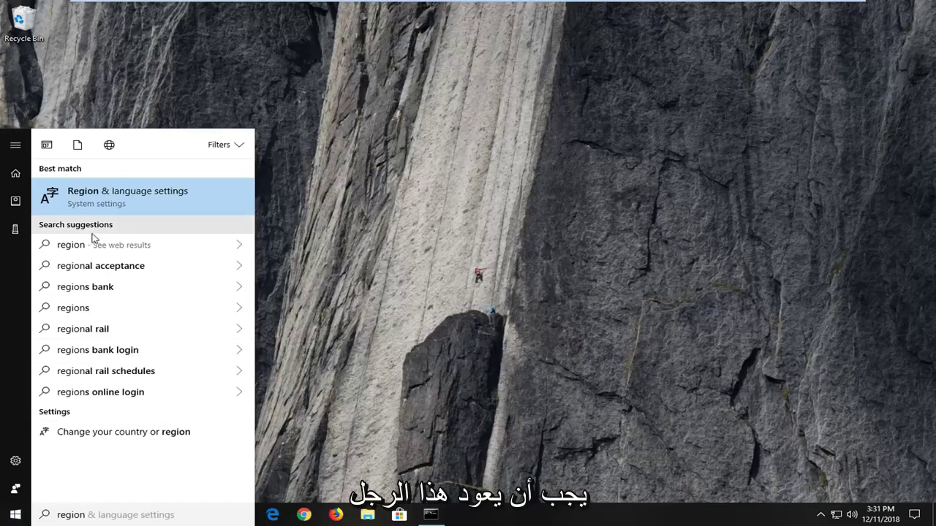
{"action": "left_click", "coordinate": [110, 194]}
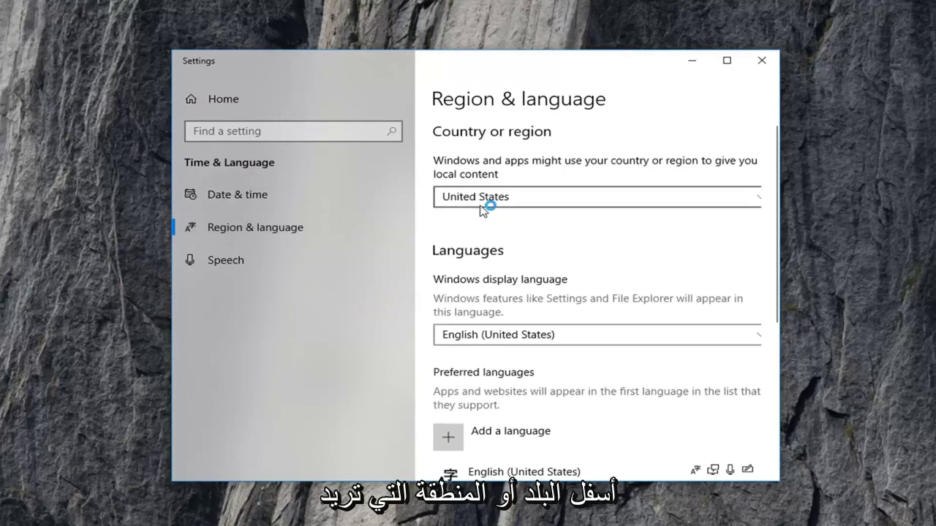
Step: Keep the country as United States and confirm English (United States) is the display language
{"action": "left_click", "coordinate": [475, 203]}
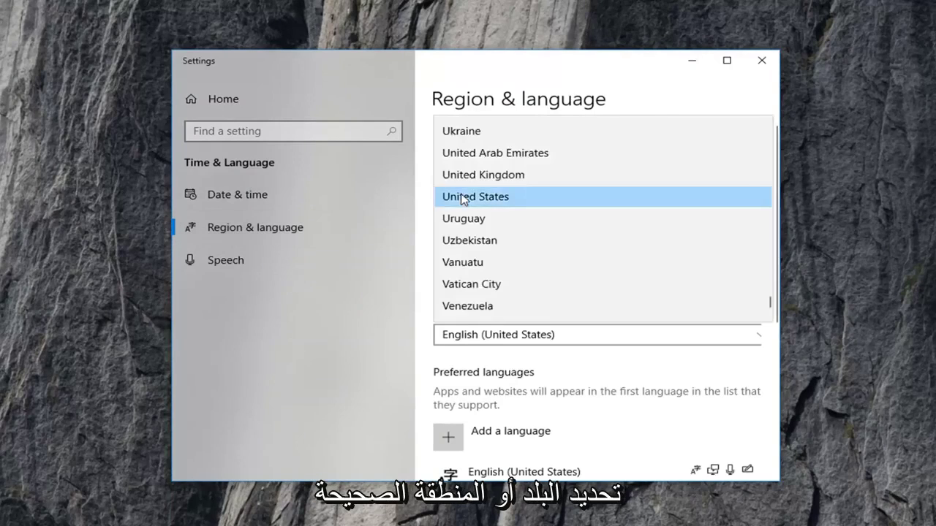
{"action": "left_click", "coordinate": [578, 100]}
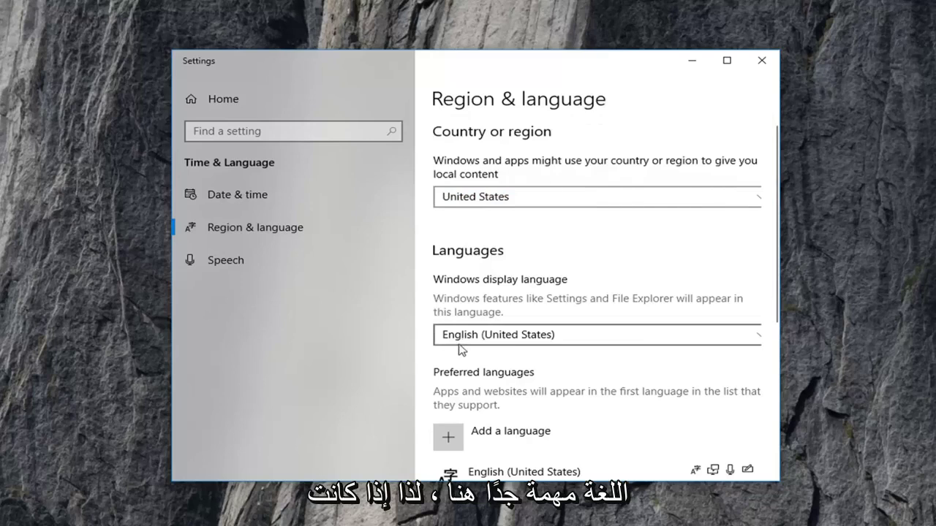
{"action": "scroll", "coordinate": [507, 272], "scroll_direction": "down", "scroll_amount": 2}
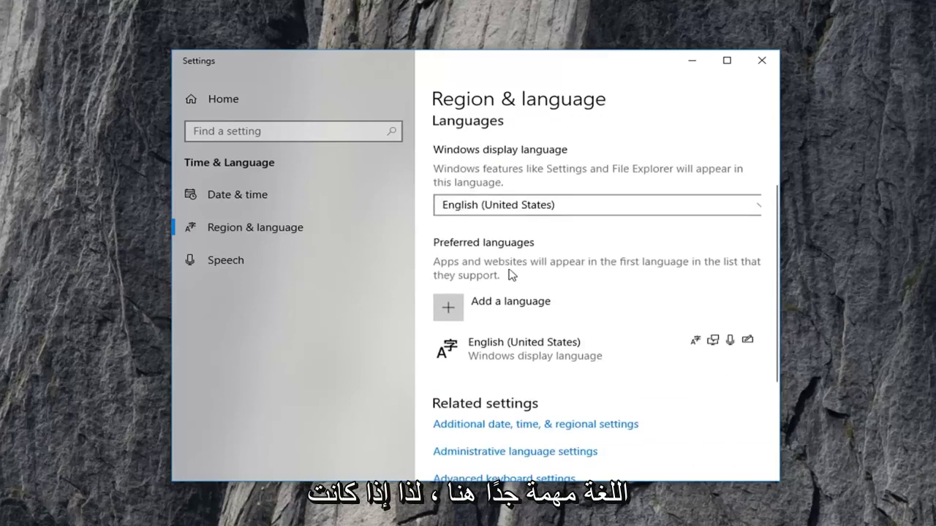
{"action": "scroll", "coordinate": [519, 235], "scroll_direction": "up", "scroll_amount": 2}
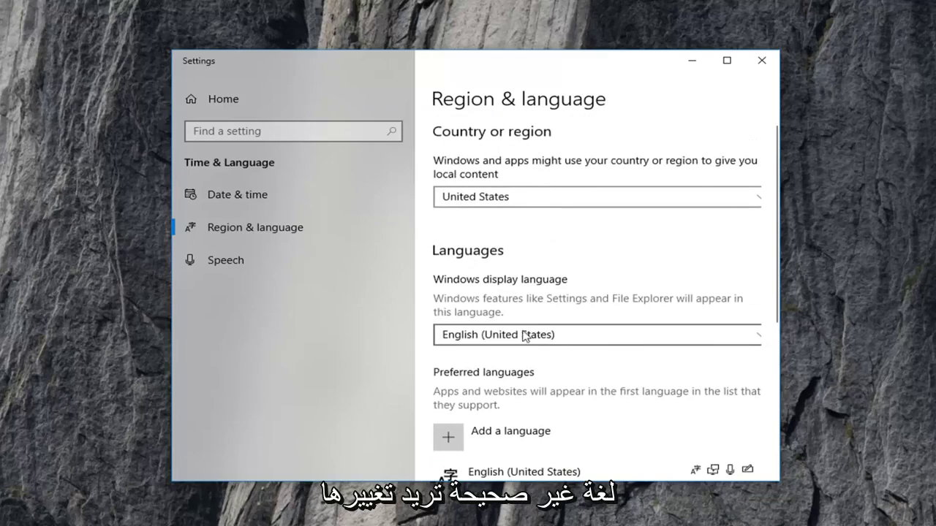
{"action": "scroll", "coordinate": [520, 344], "scroll_direction": "down", "scroll_amount": 1}
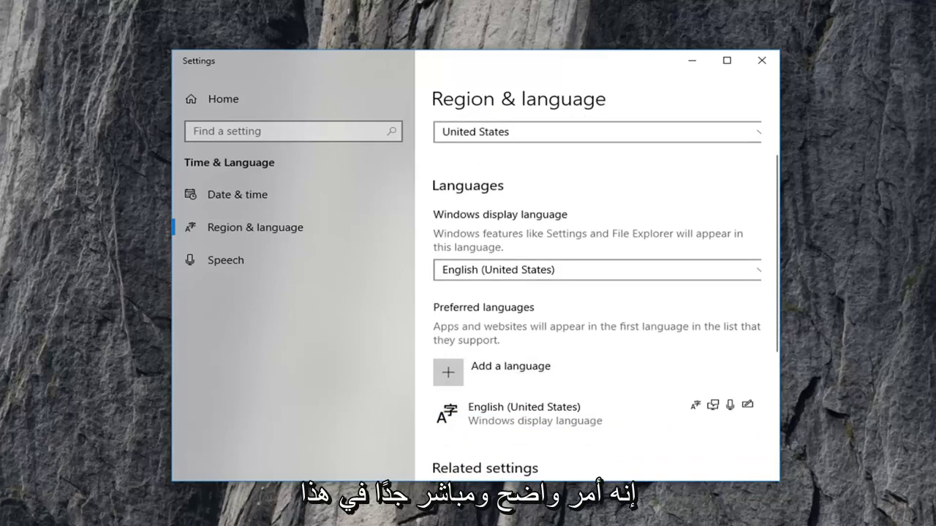